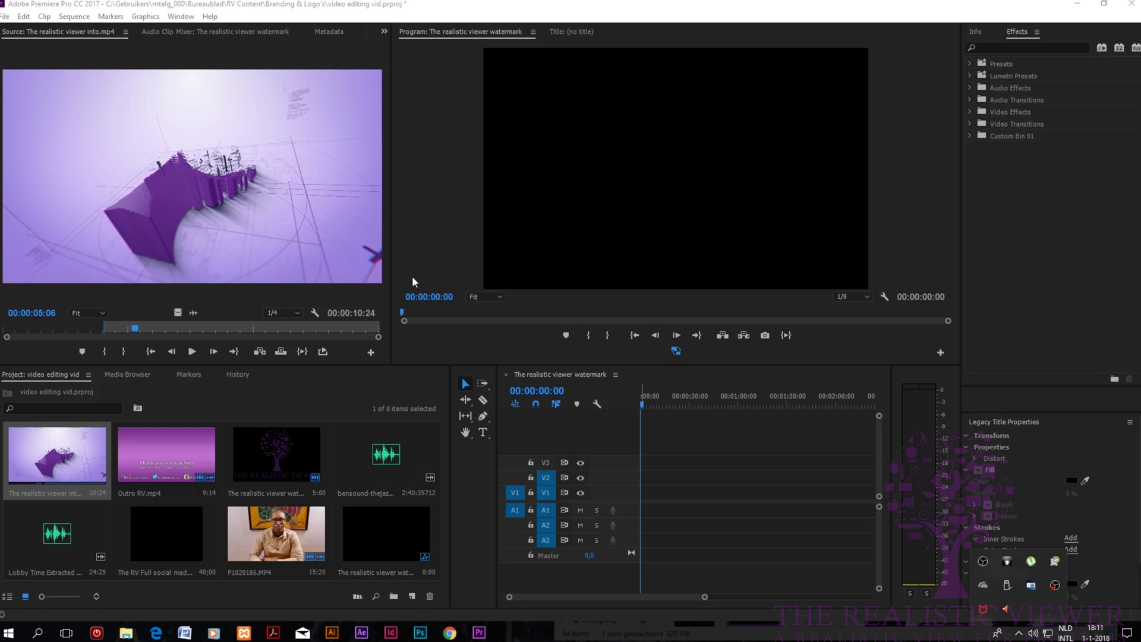
Step: Preview the intro and outro clips by scrubbing through their frames in the Source Monitor
click(422, 252)
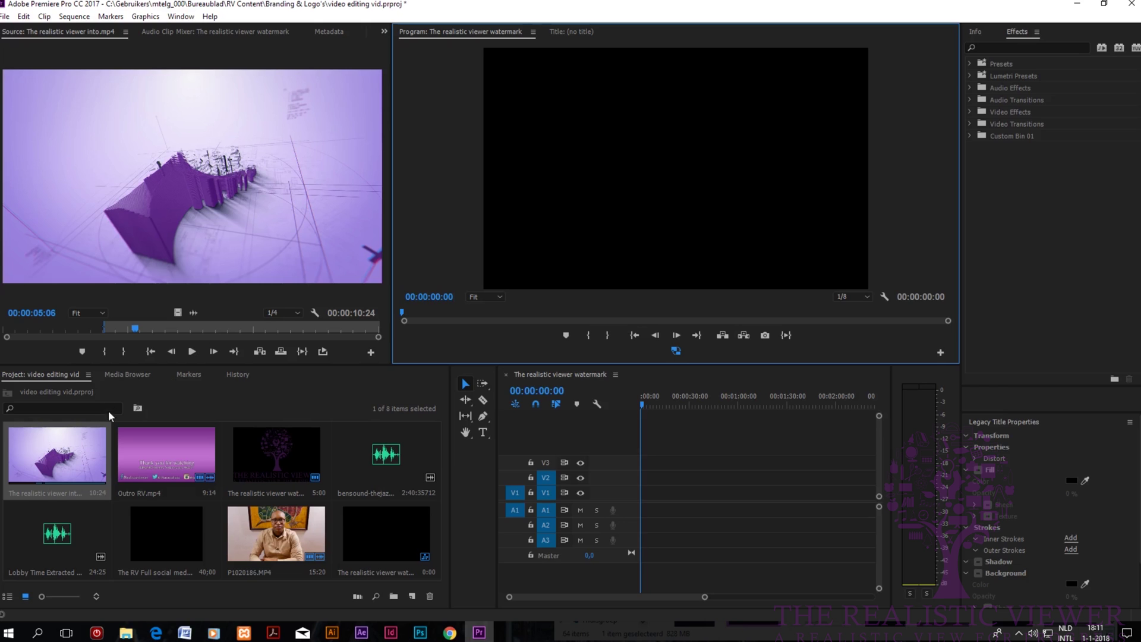
drag(134, 329, 257, 333)
double_click(145, 451)
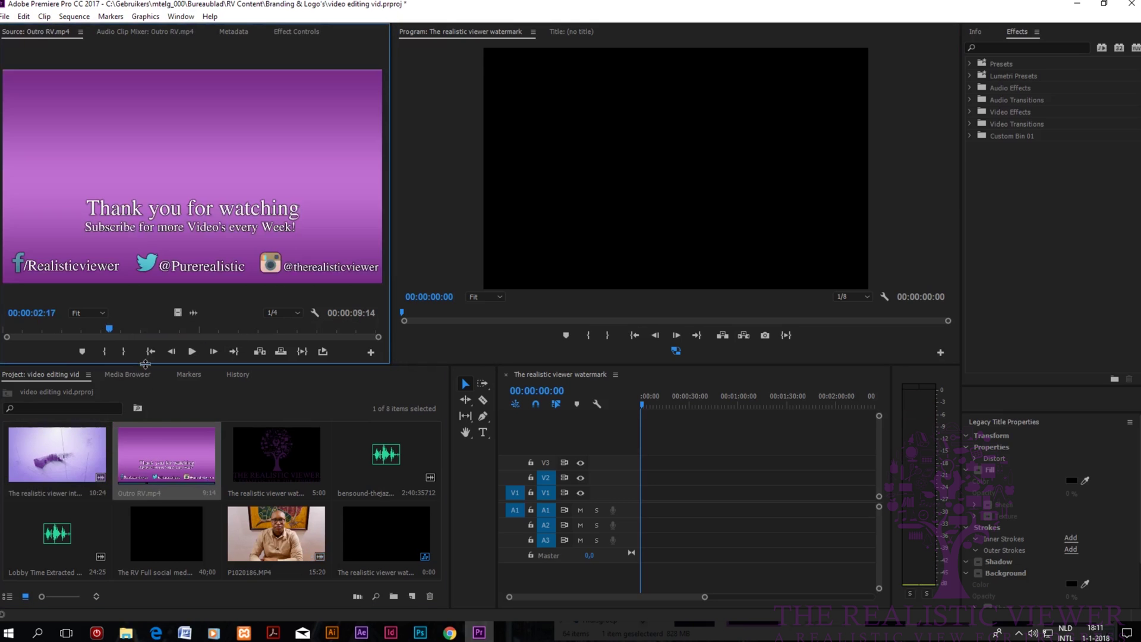
drag(106, 332, 291, 329)
Step: Preview the watermark logo, background music and social media clip, then reload the intro clip
double_click(286, 454)
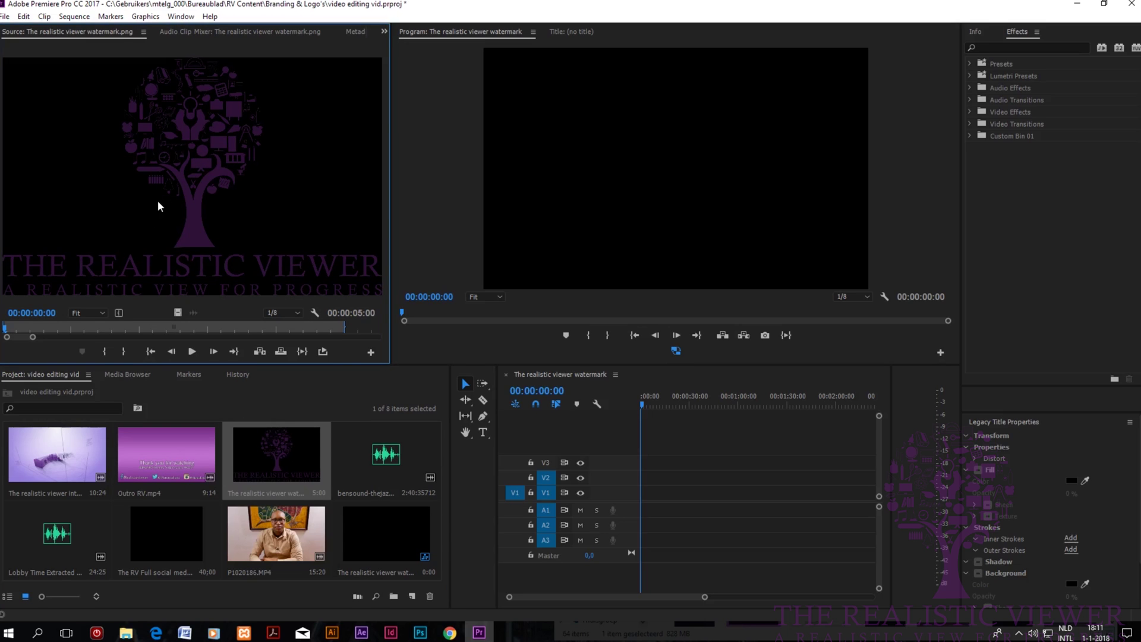
double_click(368, 455)
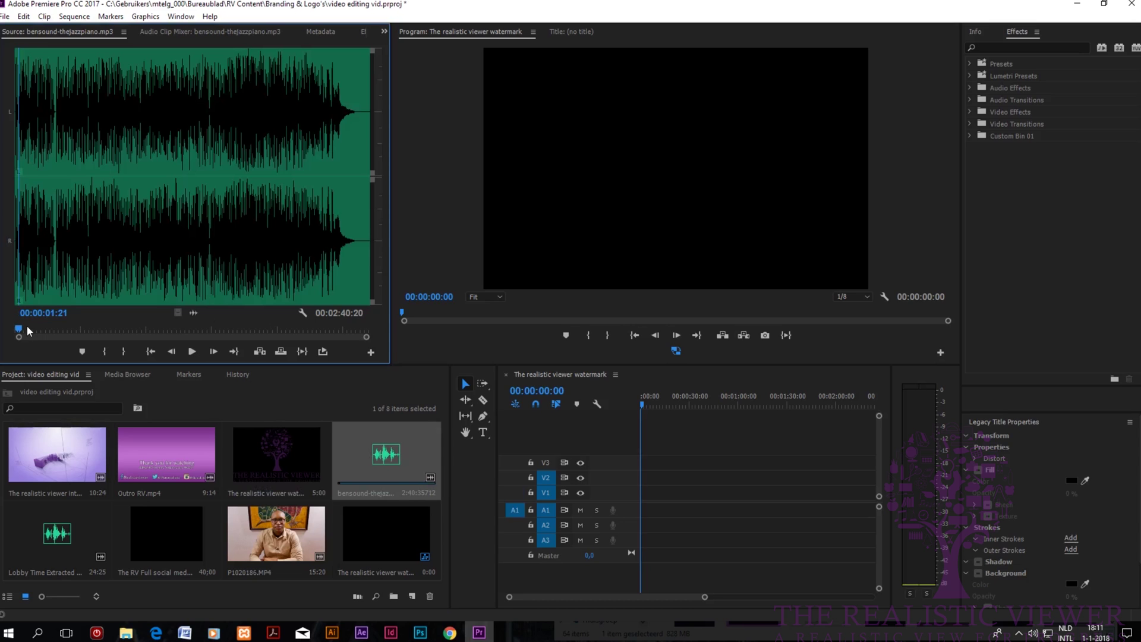
double_click(144, 548)
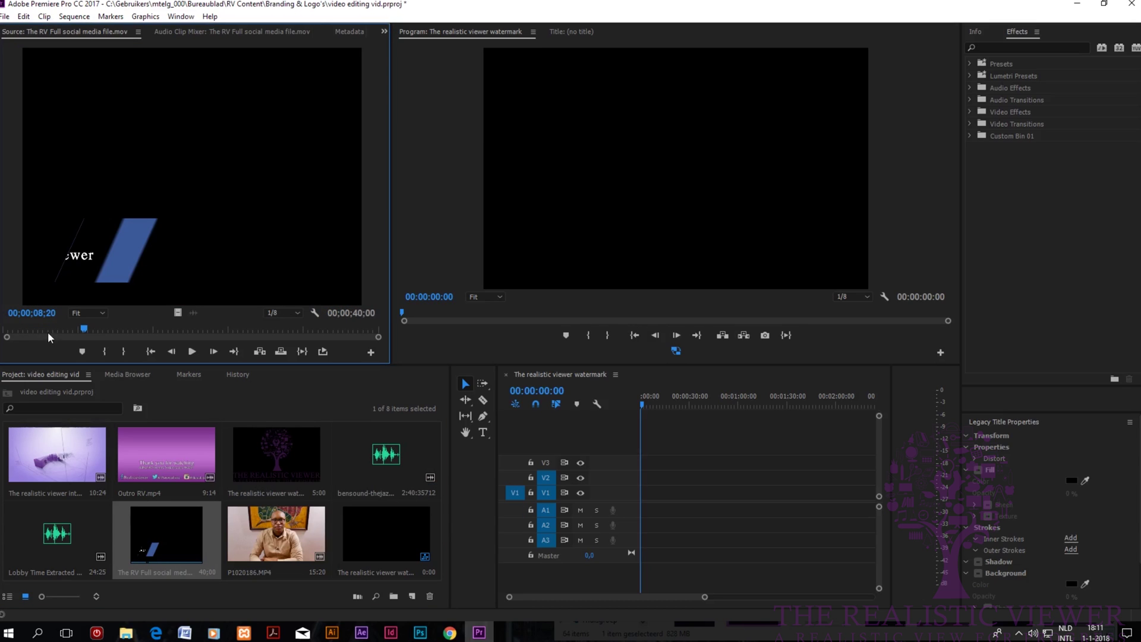
drag(83, 330, 161, 326)
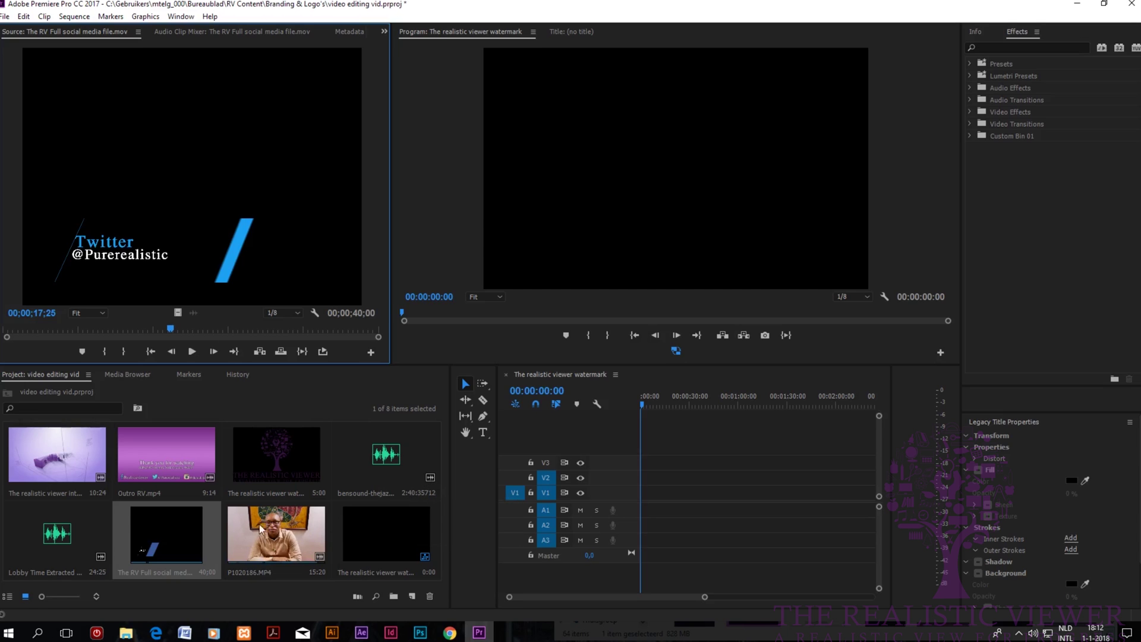
double_click(72, 465)
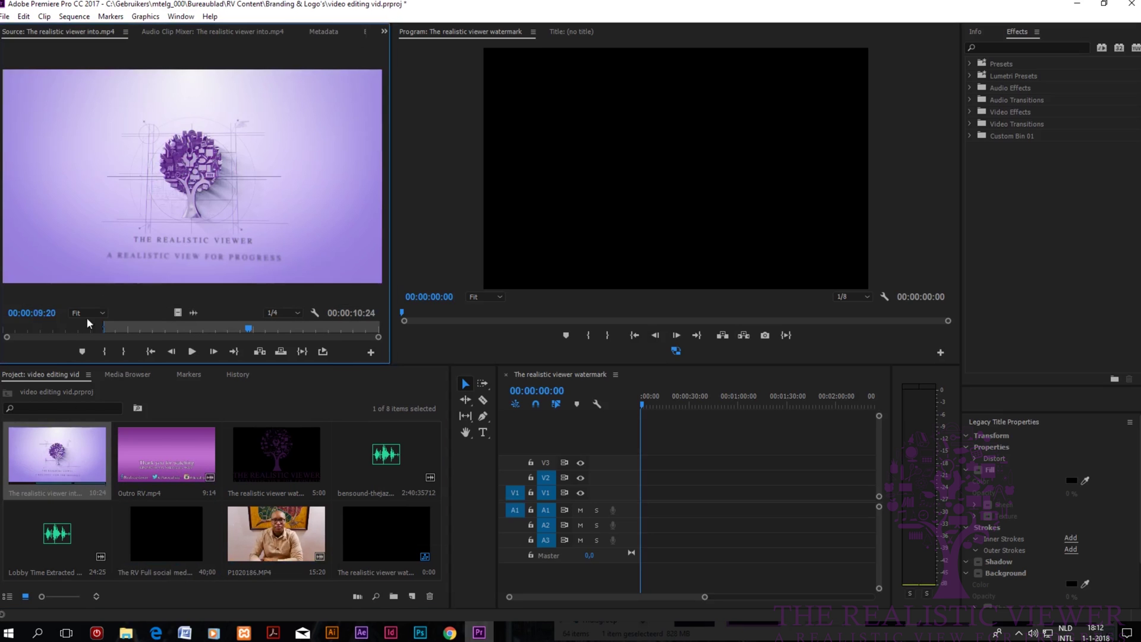
Step: Place the intro clip at 00:00 on V1/A1 and scale it up to fill the frame
drag(188, 163, 581, 369)
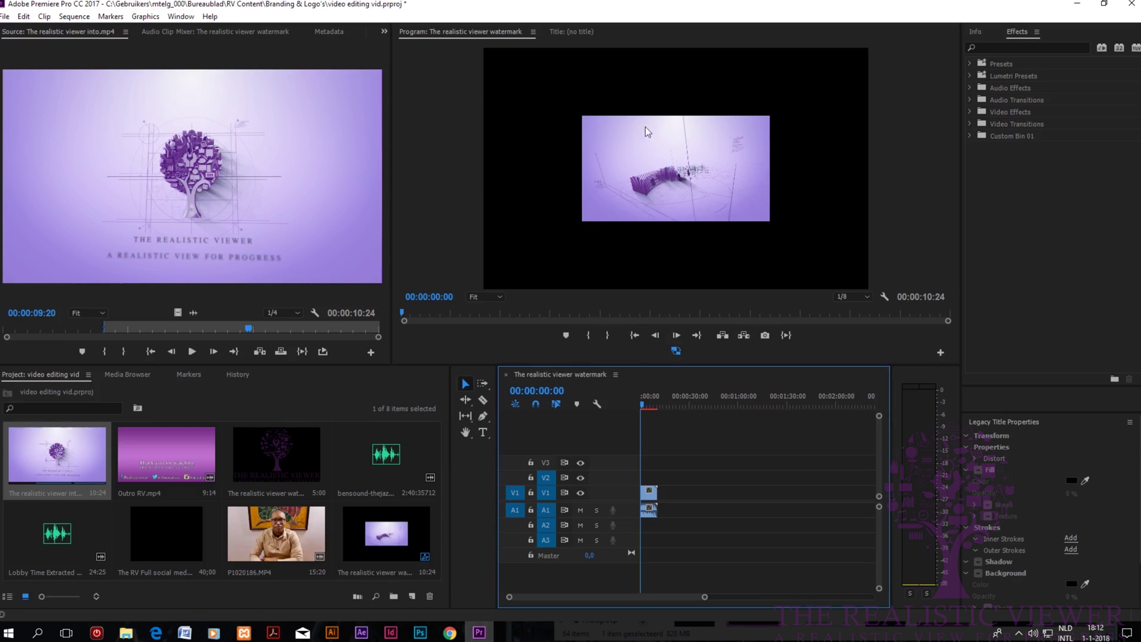
click(620, 145)
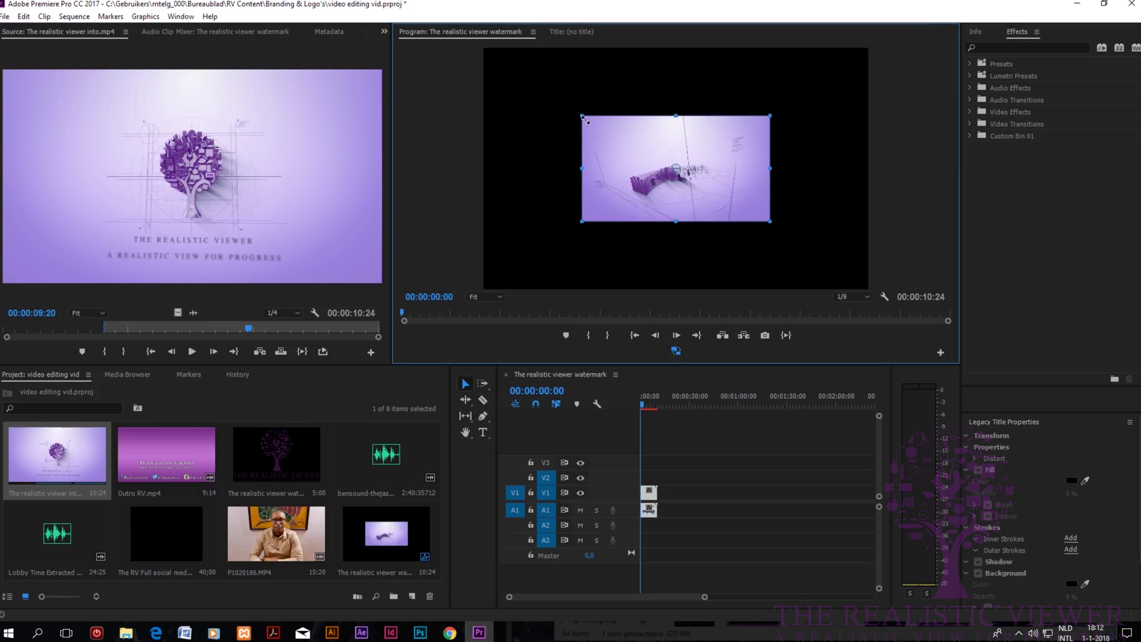
drag(581, 116, 482, 50)
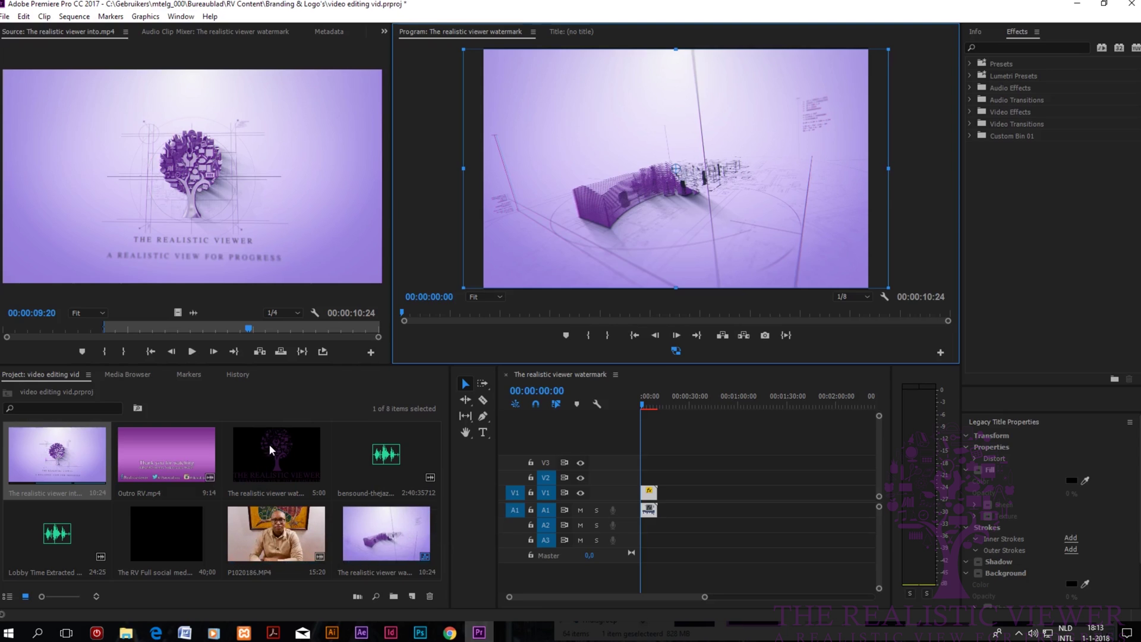
Step: Put the watermark logo image on track V2 starting where the intro ends
drag(643, 406, 661, 410)
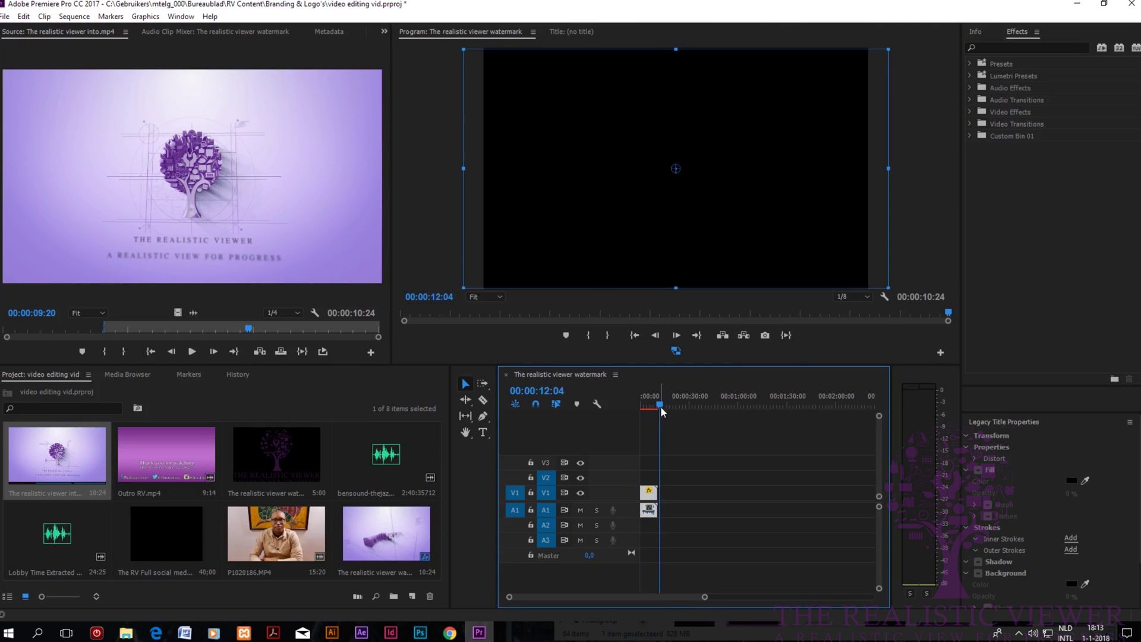
click(277, 454)
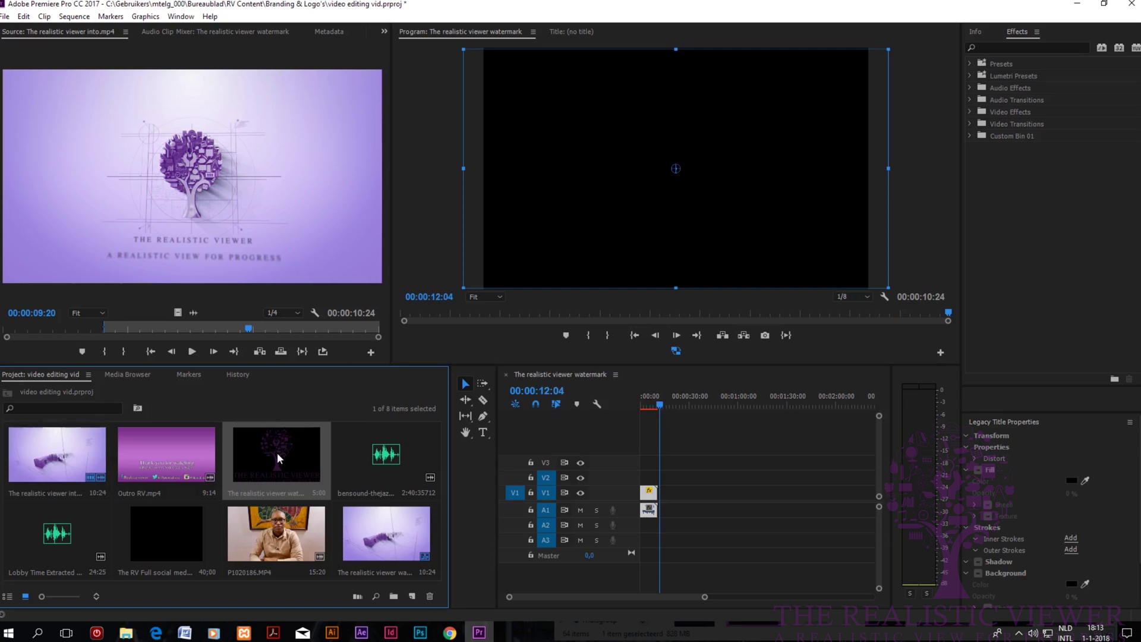
double_click(277, 451)
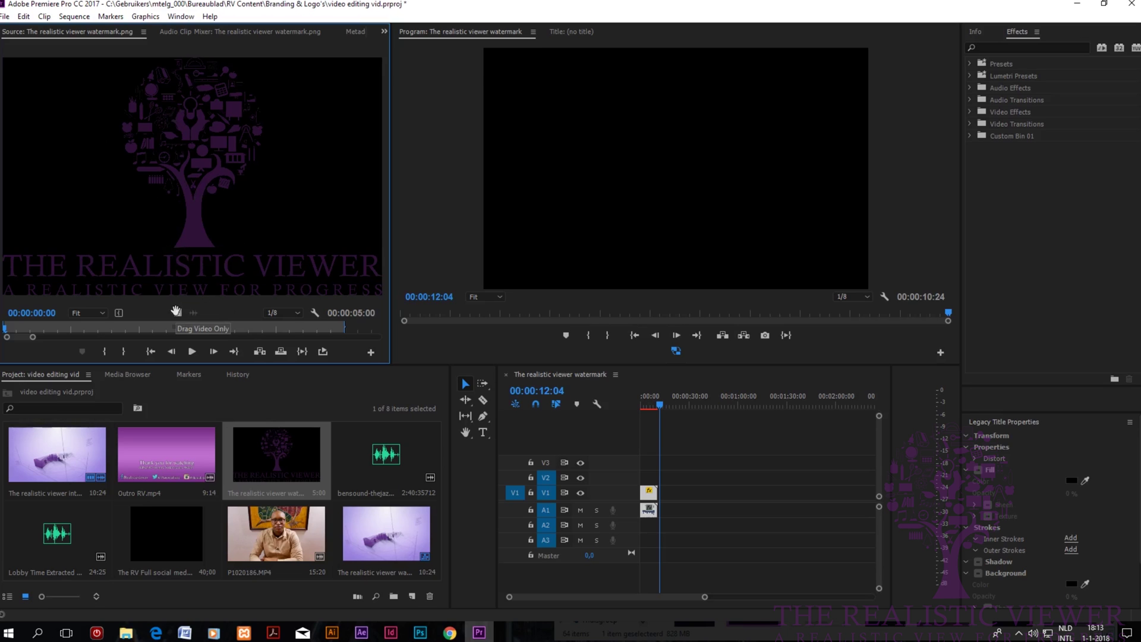
drag(186, 311, 664, 486)
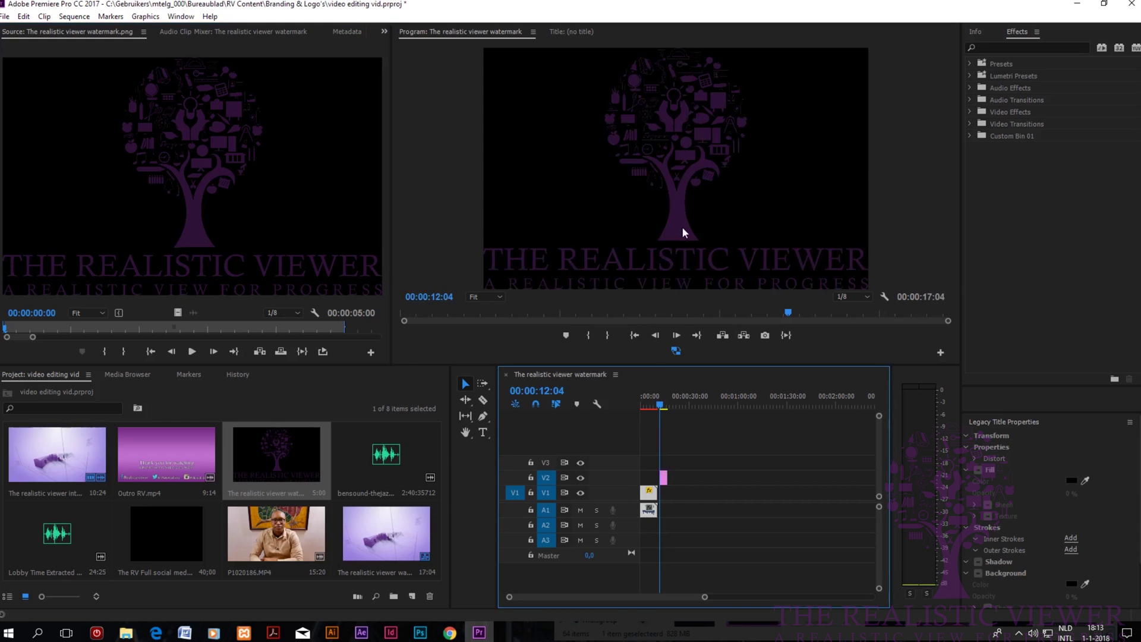
Step: Shrink the watermark logo and position it in the bottom-left corner of the frame
click(673, 120)
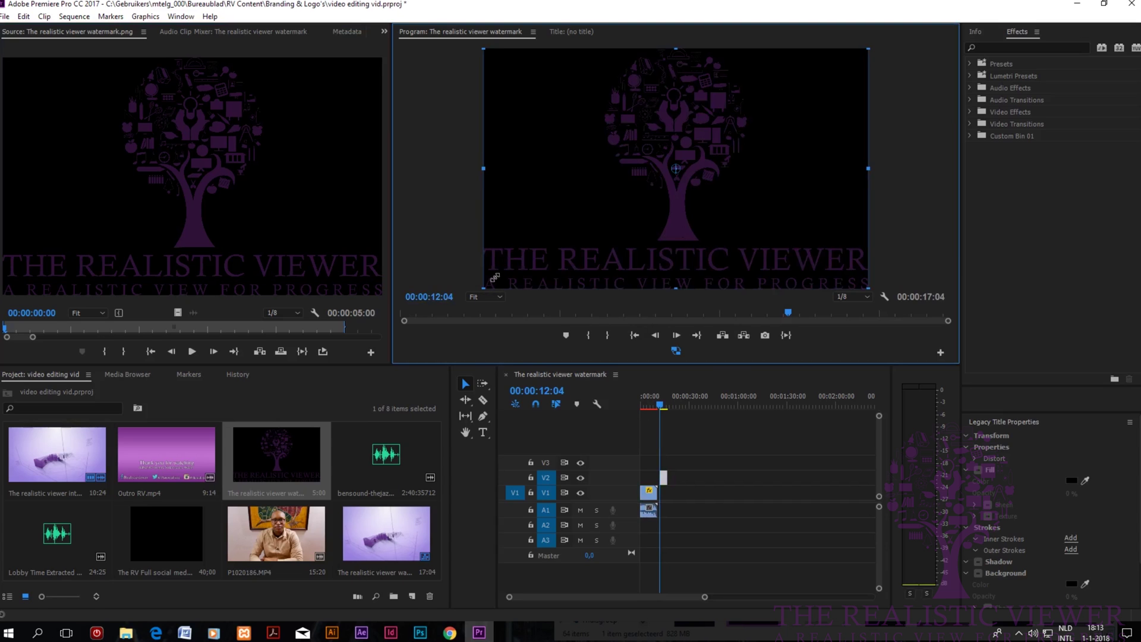
drag(494, 277, 608, 204)
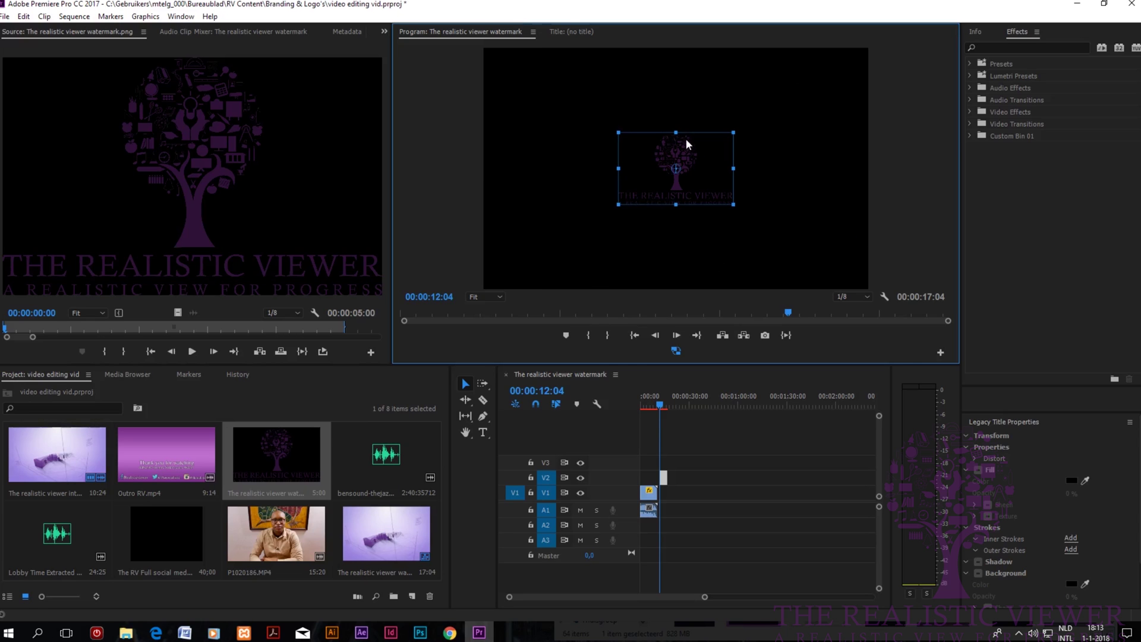
drag(730, 170, 821, 224)
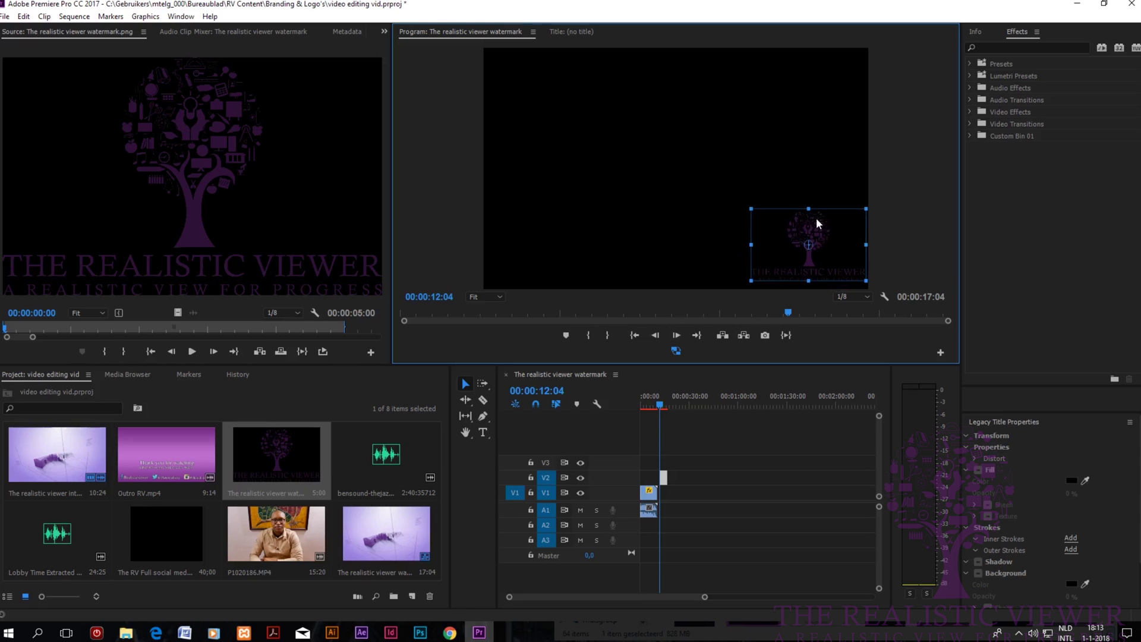
drag(815, 218, 820, 193)
drag(830, 124, 551, 205)
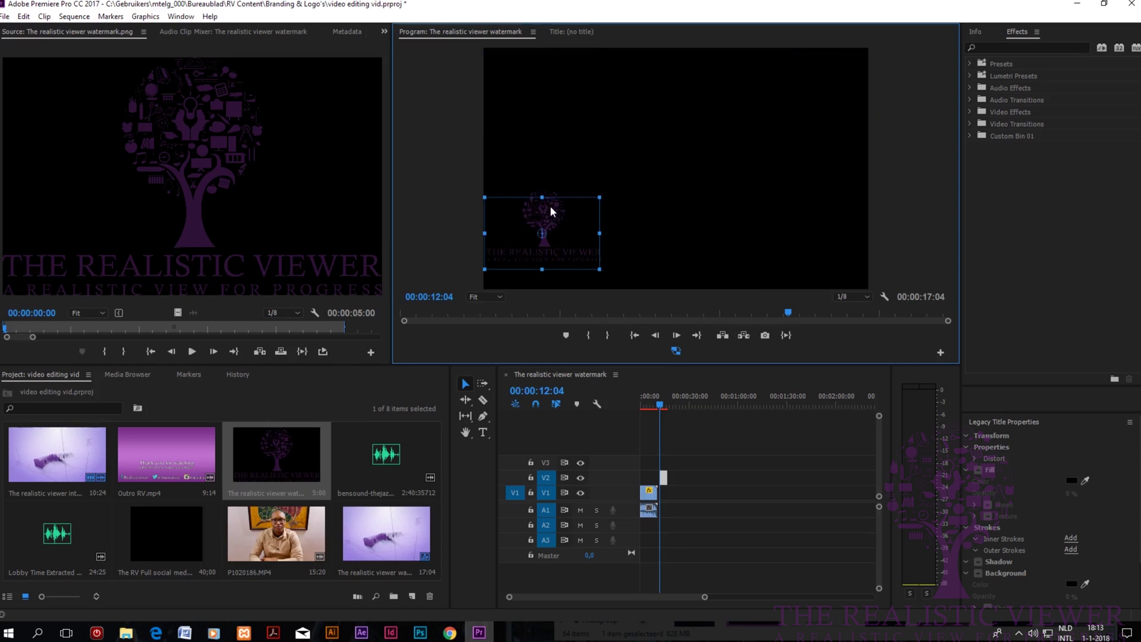
drag(550, 206, 613, 196)
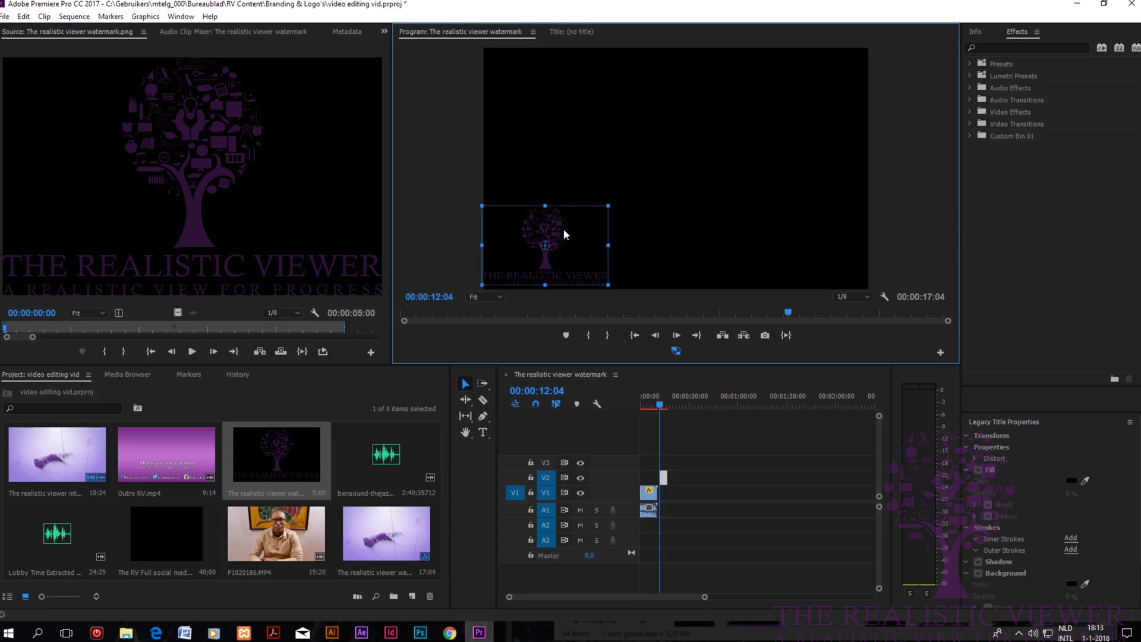
drag(562, 229, 567, 230)
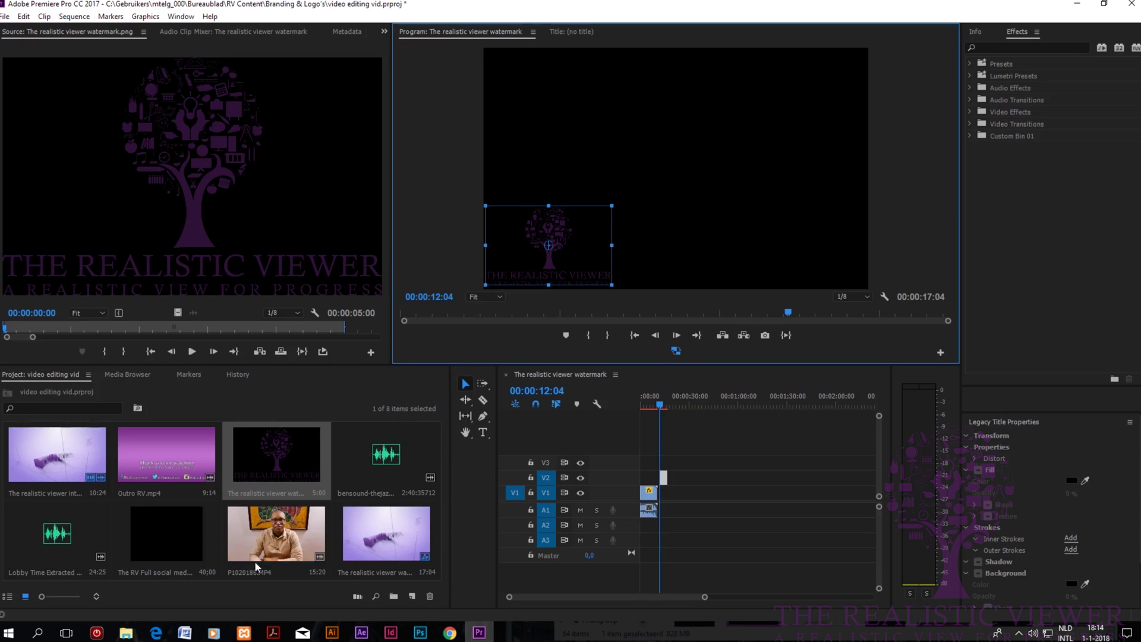
double_click(181, 448)
Step: Add the outro clip to the sequence and place talking-head clip P1020186.MP4 after the intro
drag(179, 267, 711, 498)
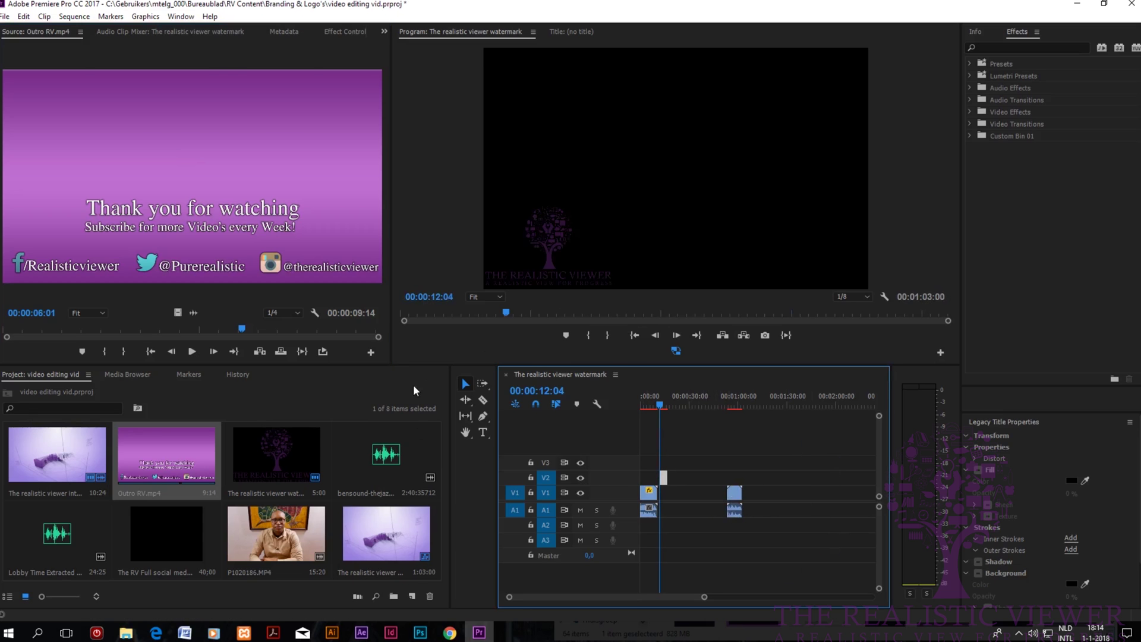
double_click(287, 523)
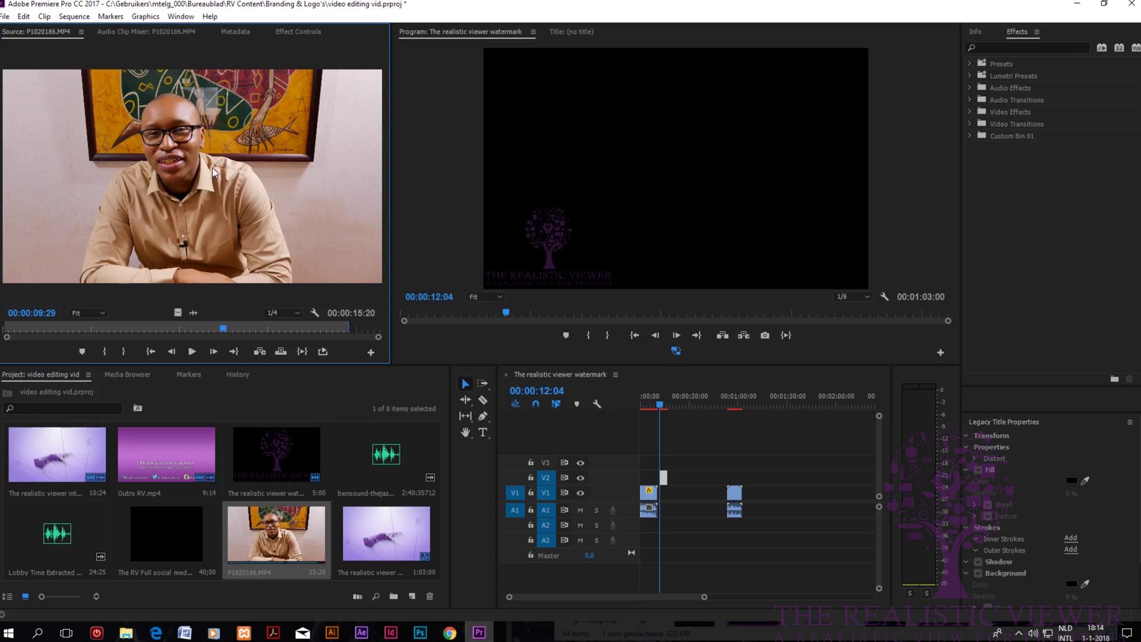
drag(217, 174, 661, 504)
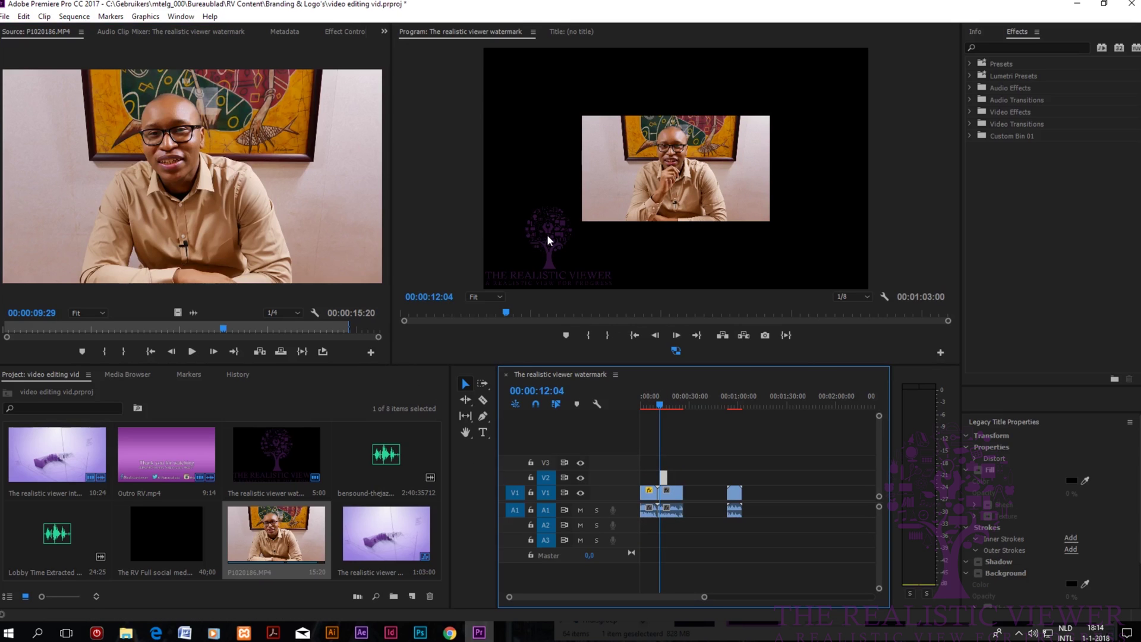
Step: Scale the main clip up to fill the frame and extend the V2 watermark over it
click(640, 148)
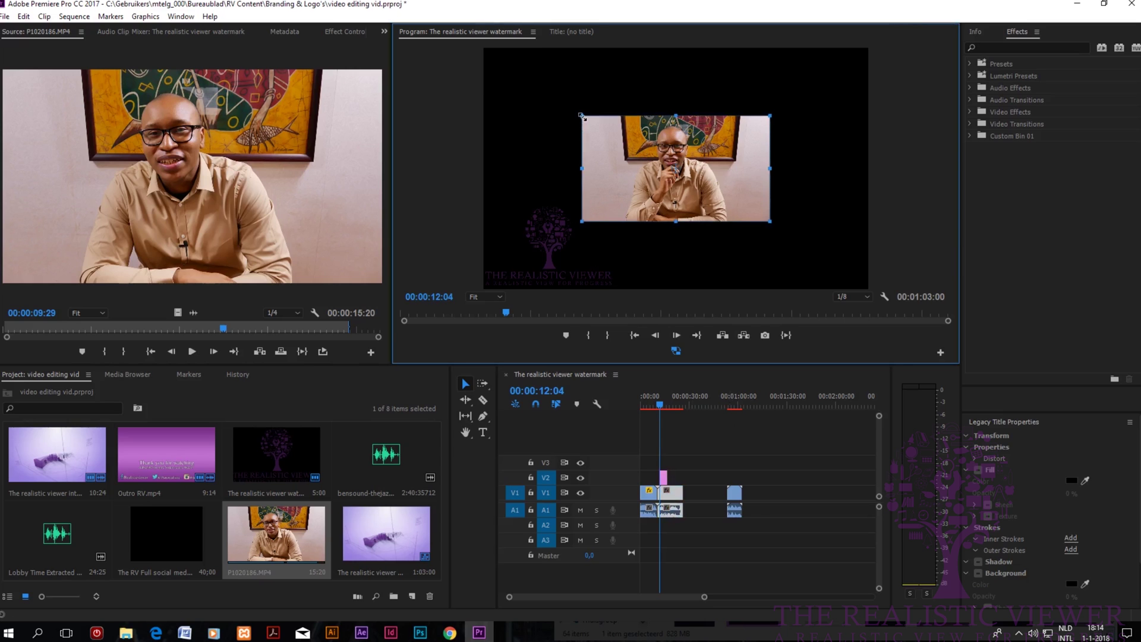
drag(581, 117, 502, 49)
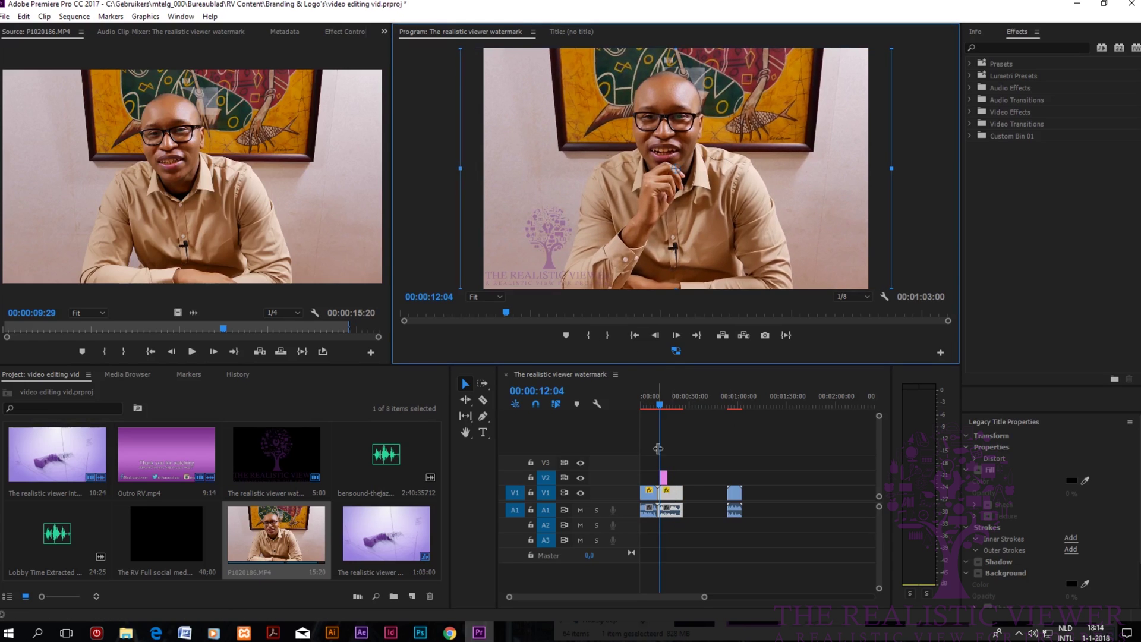
drag(669, 474, 721, 477)
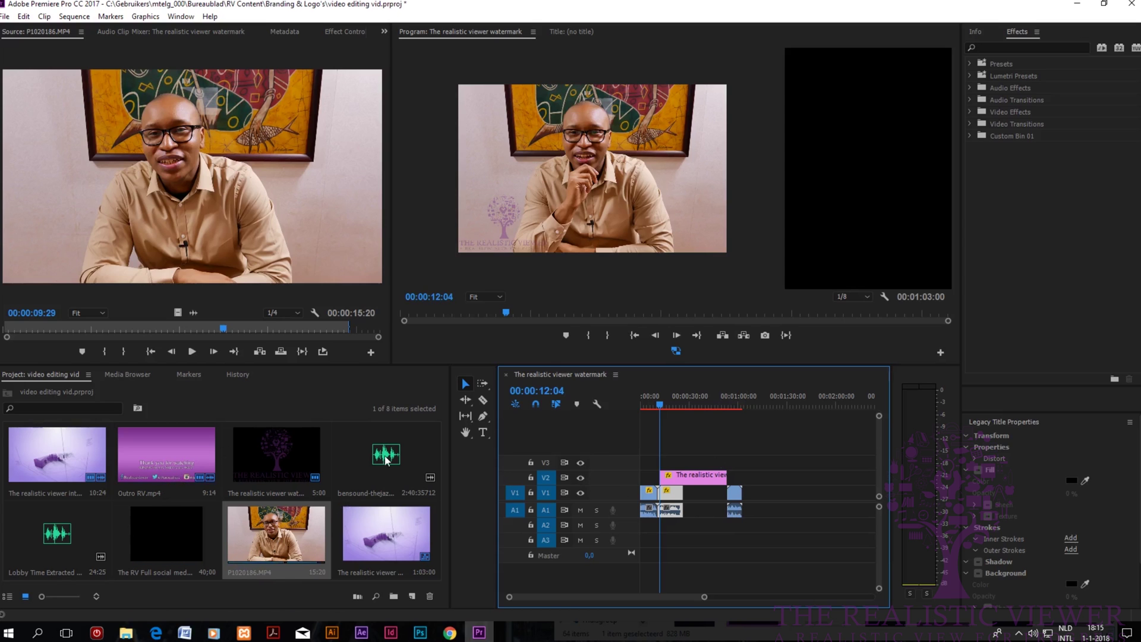
double_click(356, 462)
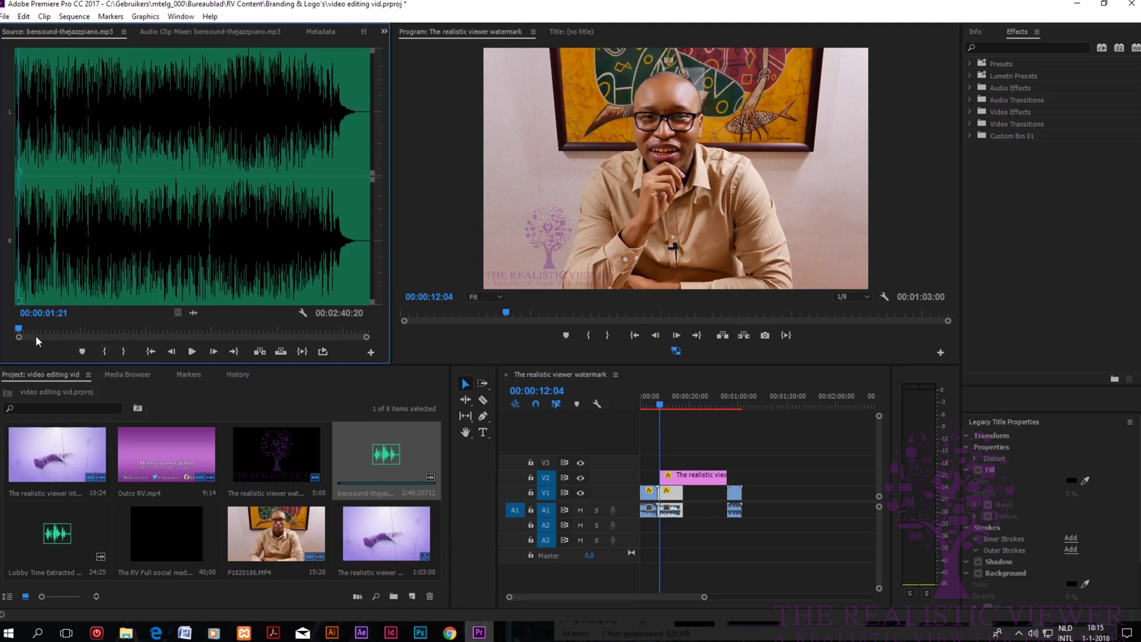
Step: Mark In at 00:00:33:12 and Out at 00:00:52:24 in the bensound jazz track, then add it to A2
drag(19, 328, 88, 331)
click(104, 357)
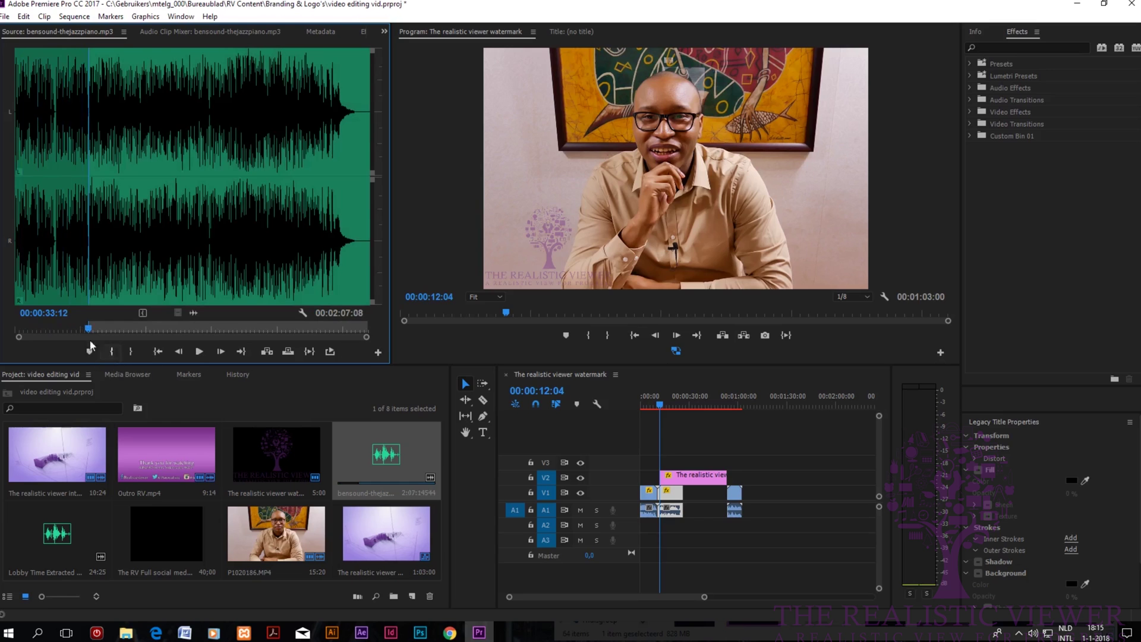
drag(91, 331, 130, 330)
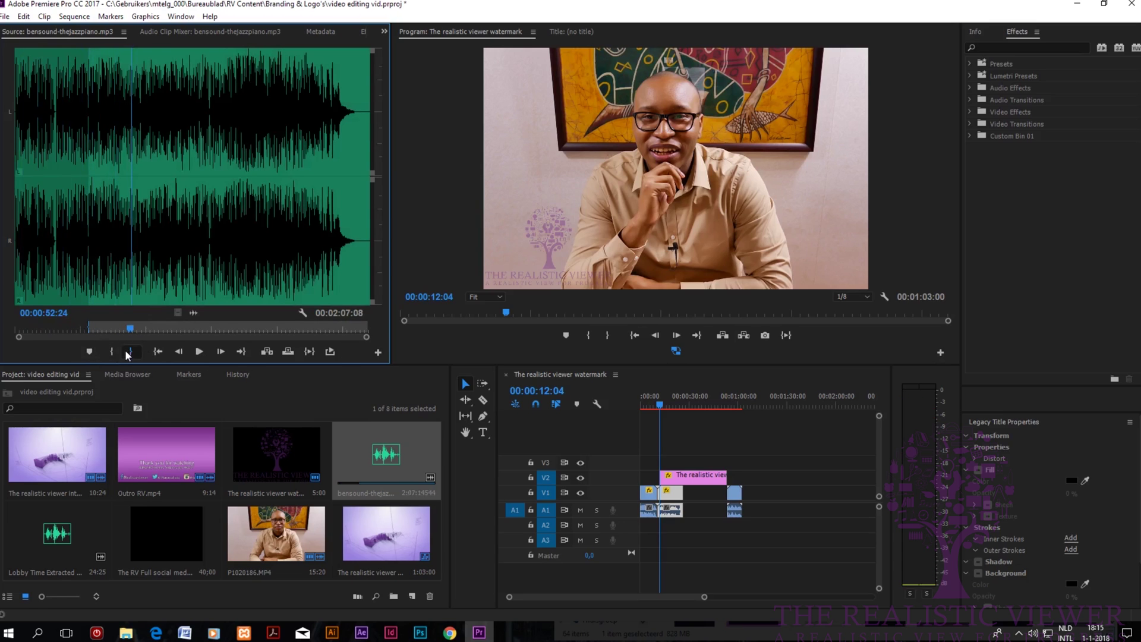
click(128, 351)
drag(193, 312, 682, 524)
click(675, 490)
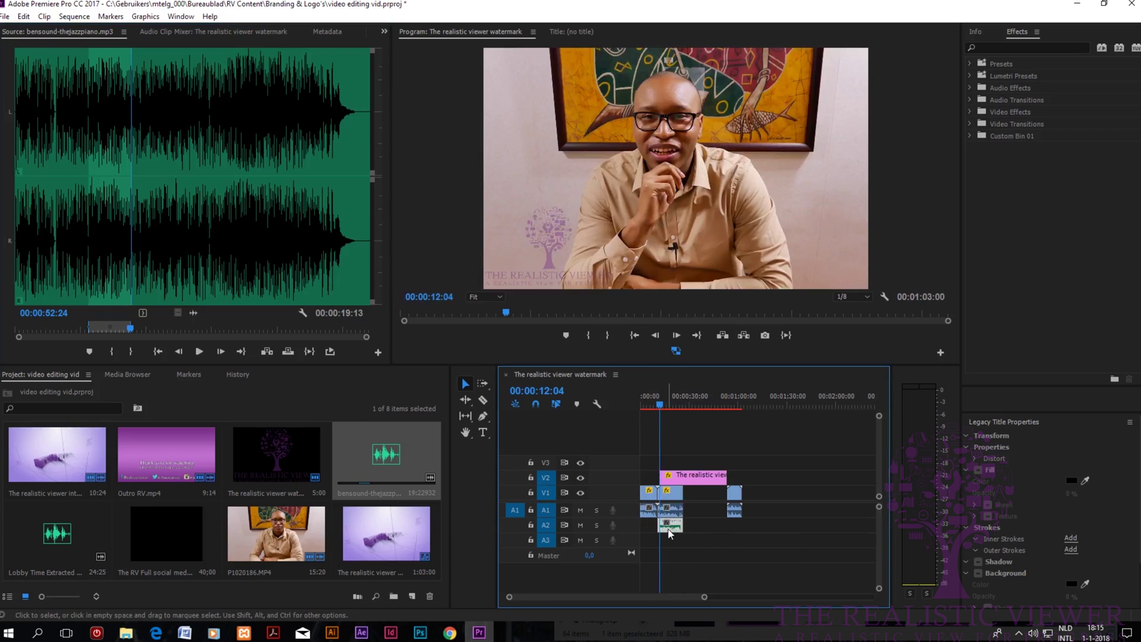
Step: Lower the music clip's audio gain by -21 dB and trim the watermark to end with the main clip
right_click(680, 403)
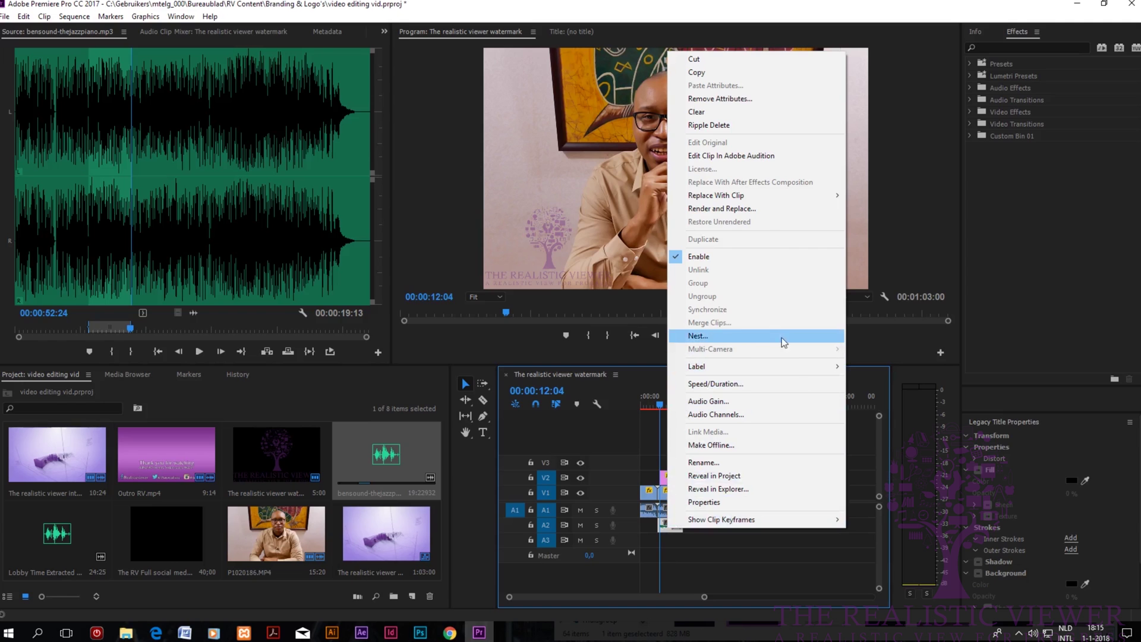
click(797, 403)
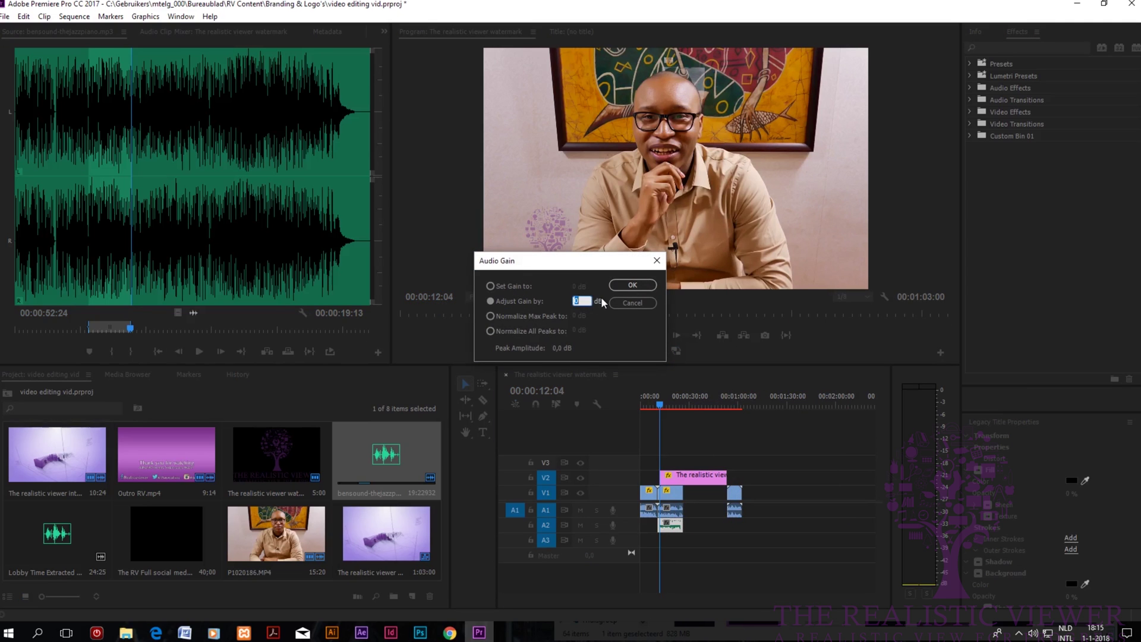
text(-21)
click(612, 285)
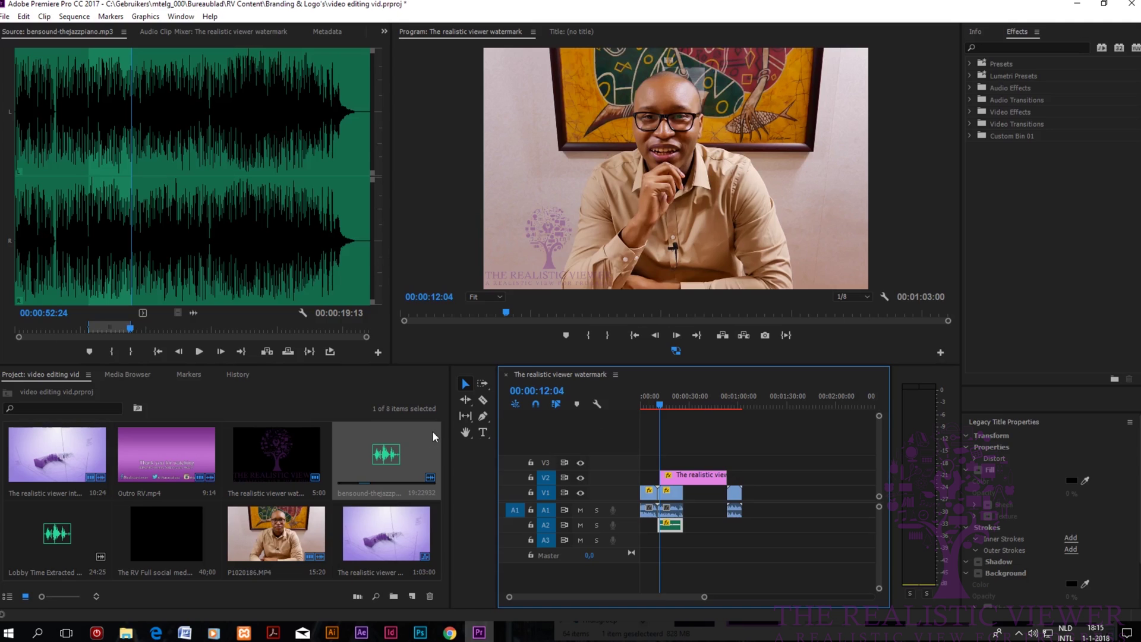
drag(725, 475, 668, 497)
Step: Place the outro right after the main clip, then play the sequence from the start and the outro
click(658, 406)
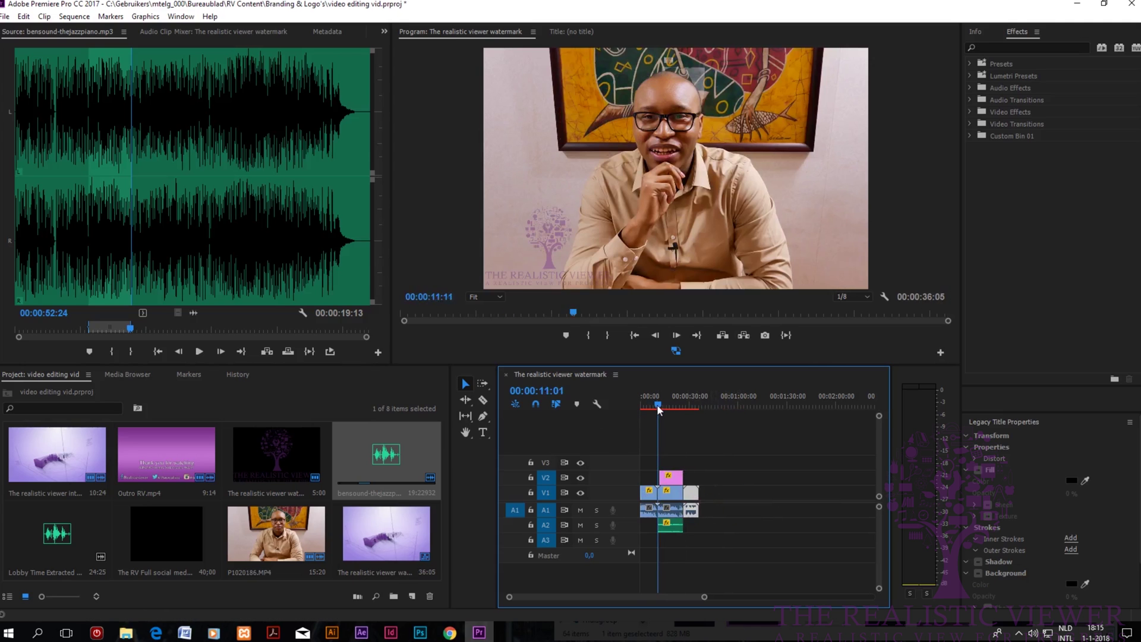
drag(658, 408, 621, 407)
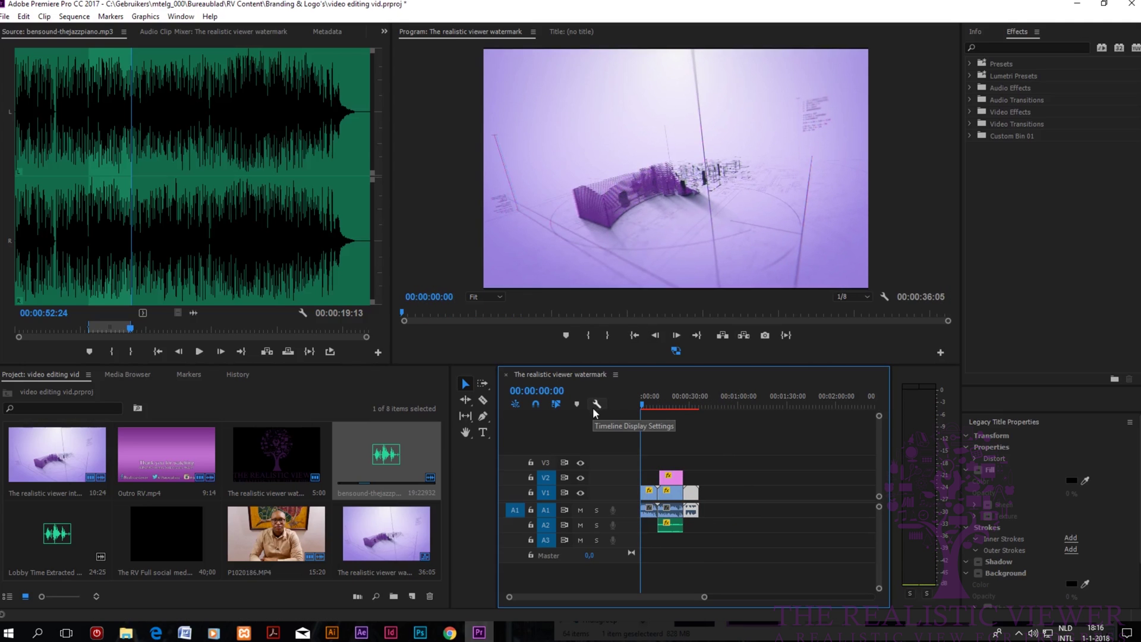
key(space)
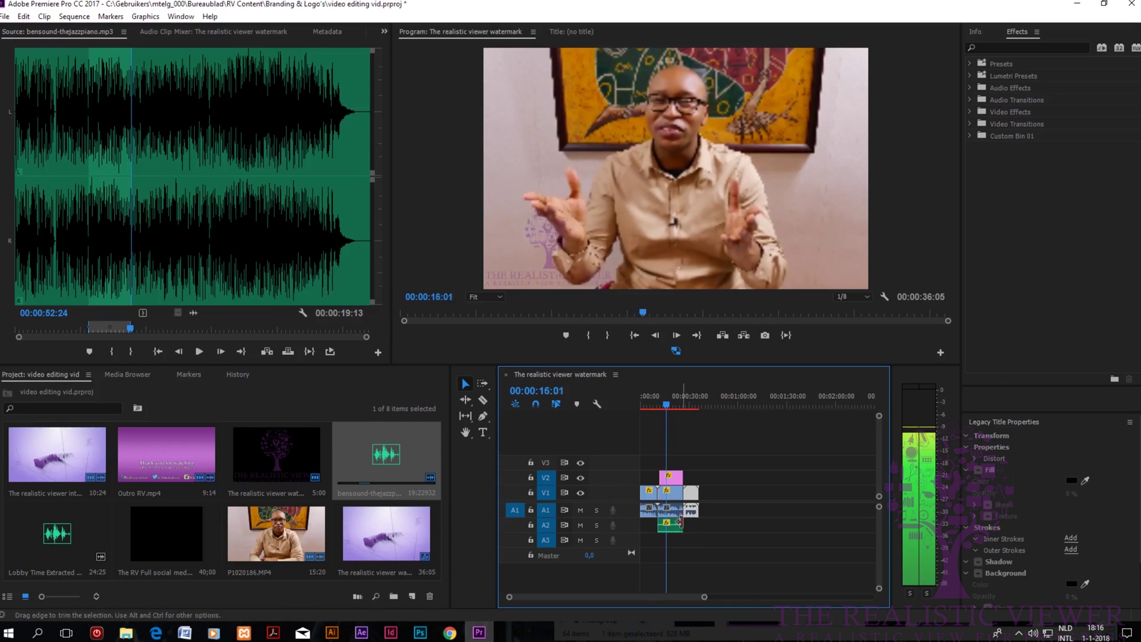
click(686, 406)
drag(686, 406, 687, 405)
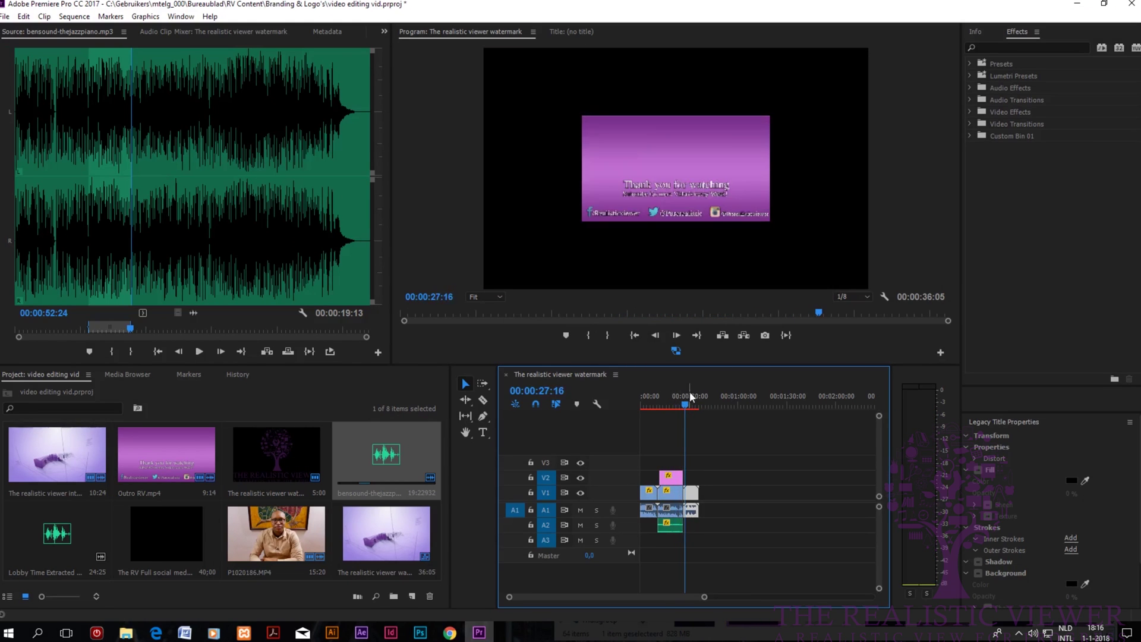
key(space)
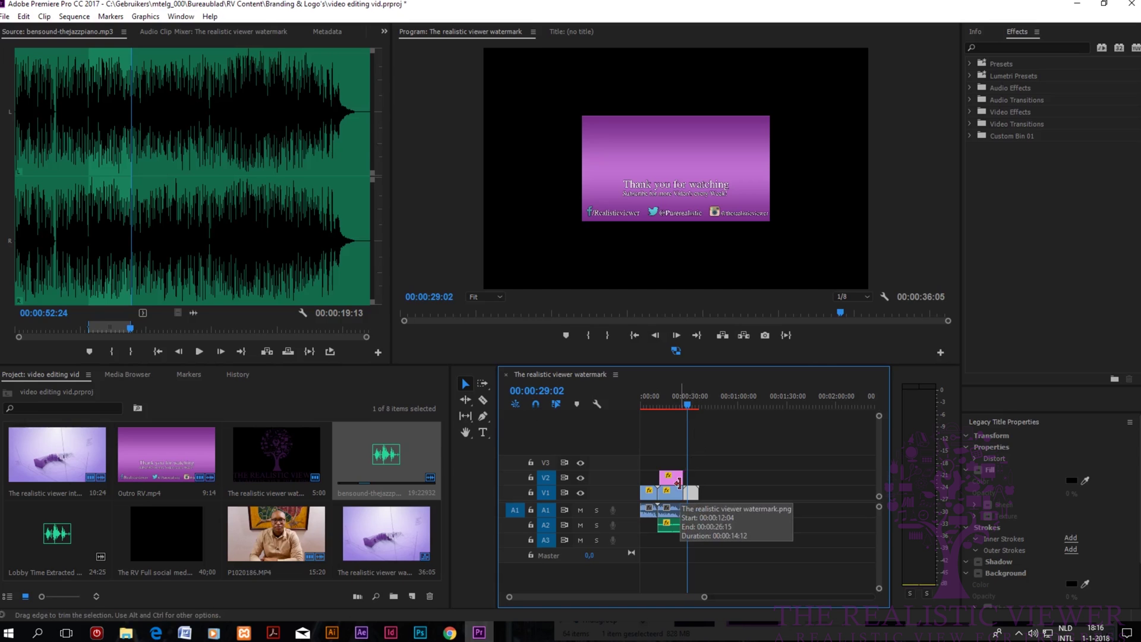
Step: Move the outro clip to around 00:01:30 and return the playhead to the intro at the start
drag(692, 501, 790, 502)
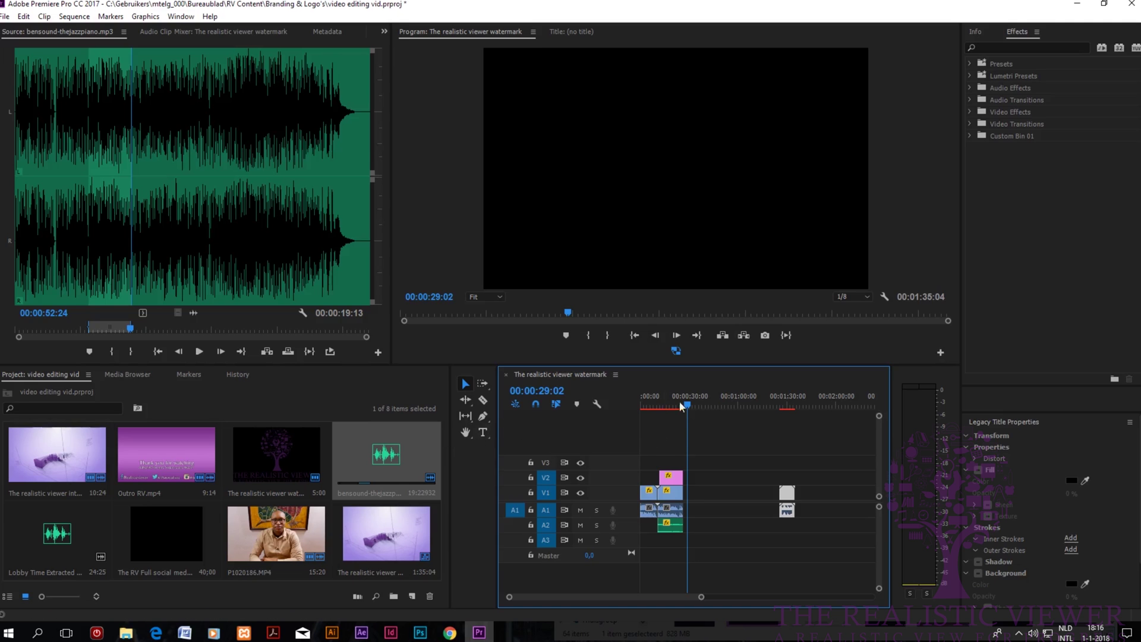
drag(687, 402, 655, 406)
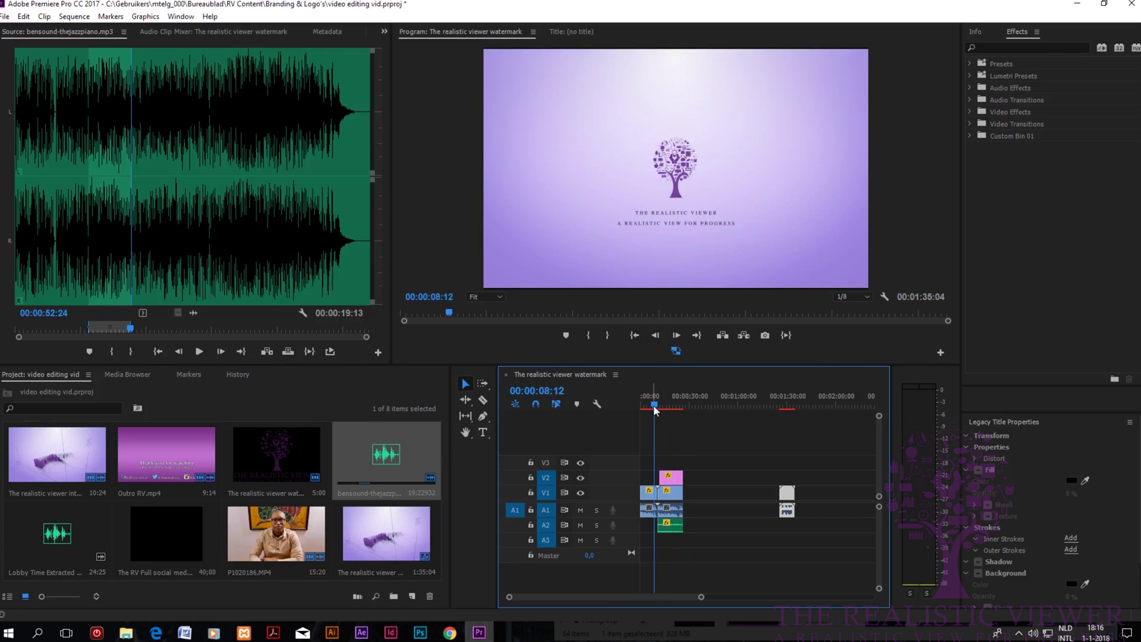